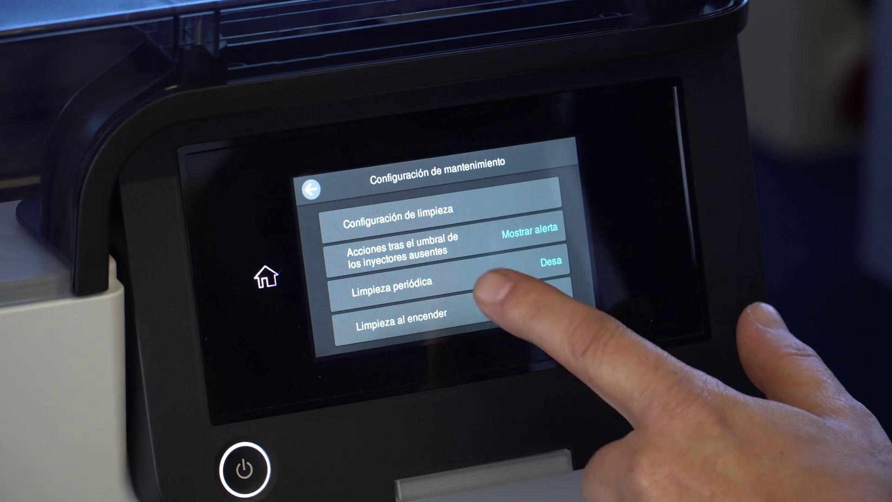
left_click(446, 284)
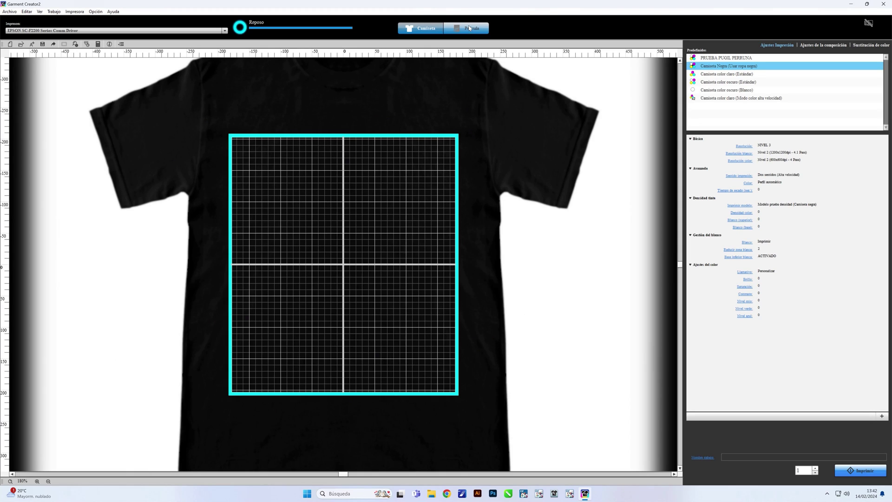
- Switch the print mode to film (Película) and back to T-shirt (Camiseta)
left_click(477, 30)
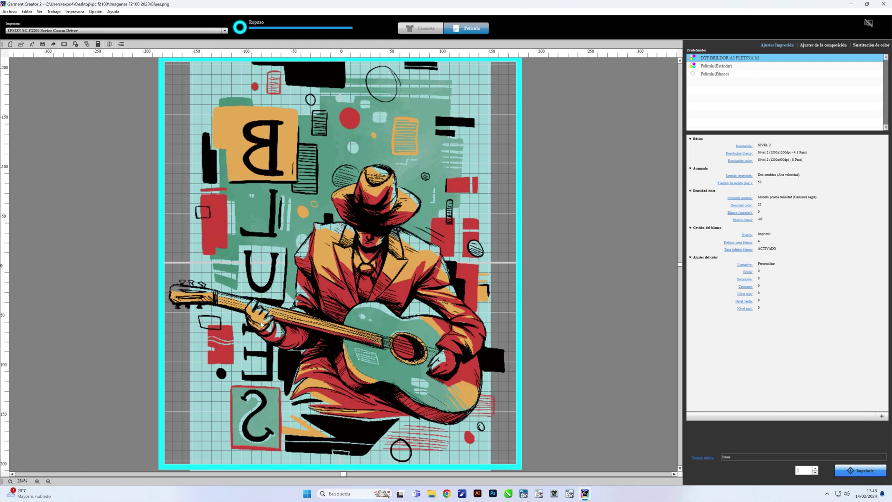
left_click(419, 29)
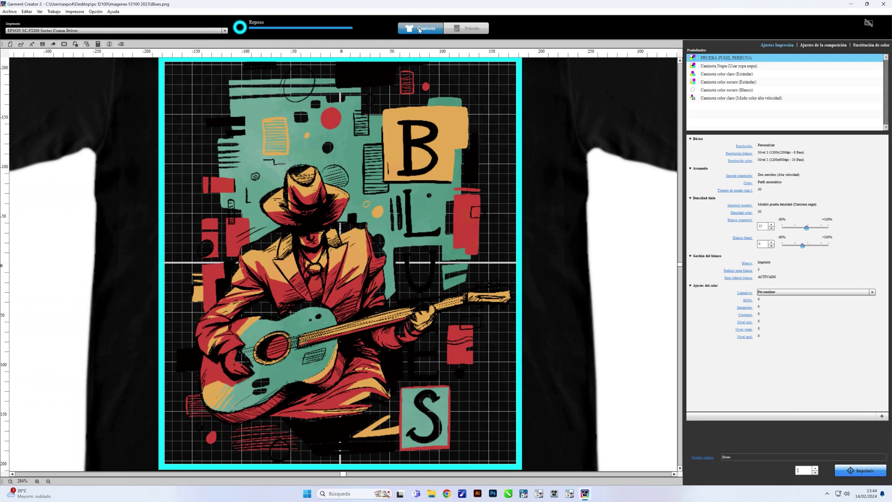
- Expand the Color setting for the Blues design and choose the vivid colour profile, Perfil de colores vivos
left_click(749, 186)
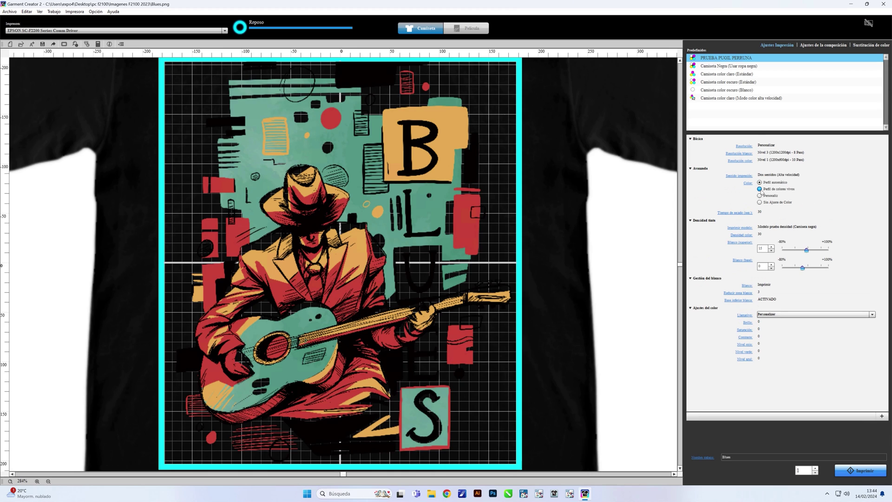
left_click(760, 189)
left_click(742, 261)
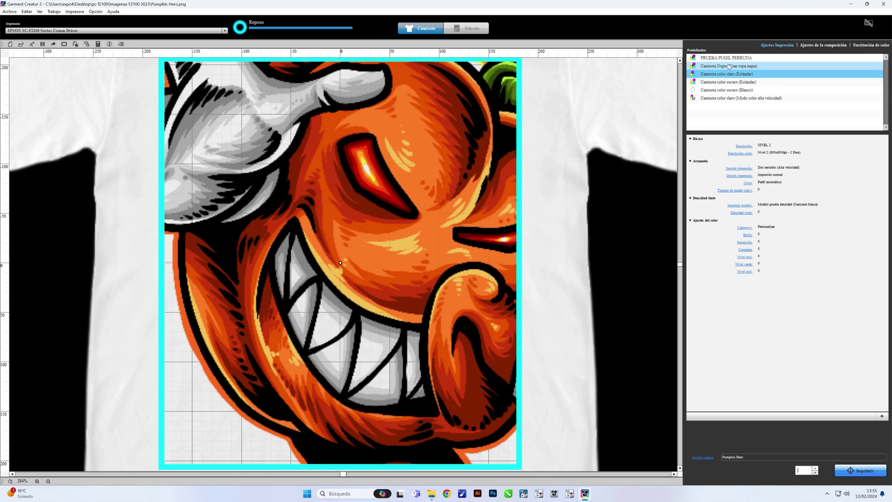
- Apply the Camiseta Negra (Usar ropa negra) print preset to the Pumpkin Hero design
left_click(727, 66)
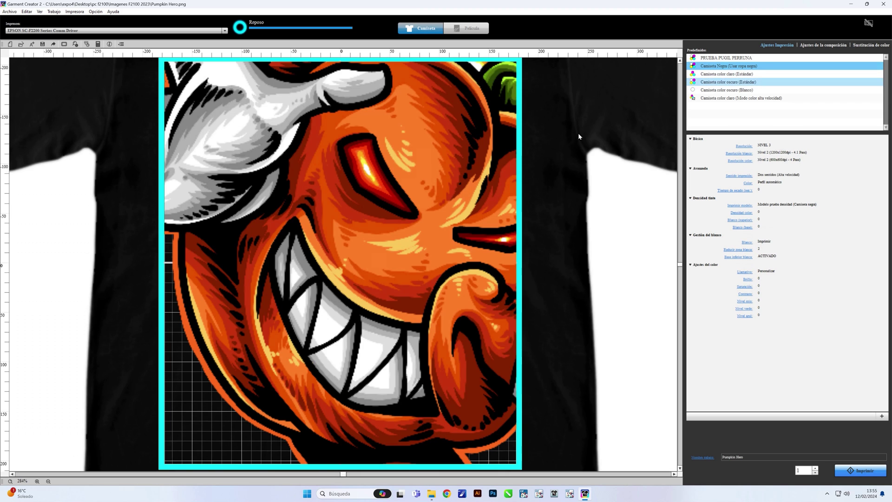
scroll(356, 167, "down", 2)
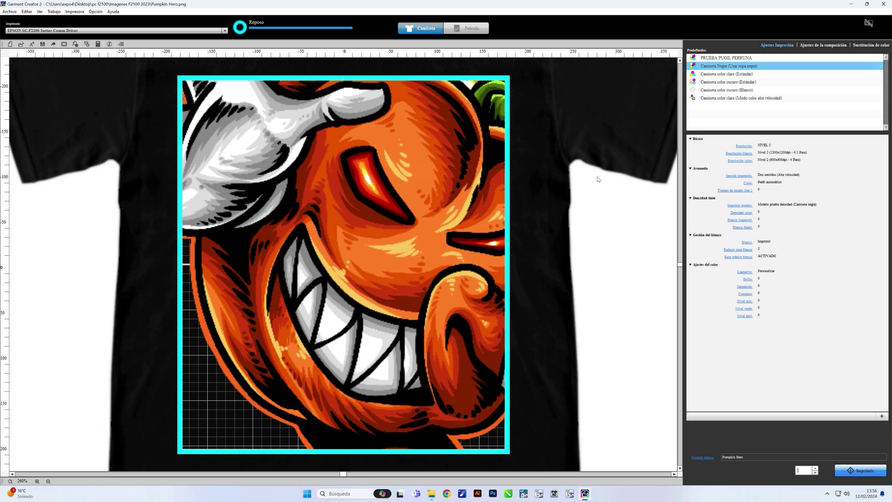
- Fit the pumpkin design to the platen, shrink it to about 37% scale and centre it horizontally on the shirt
left_click(830, 45)
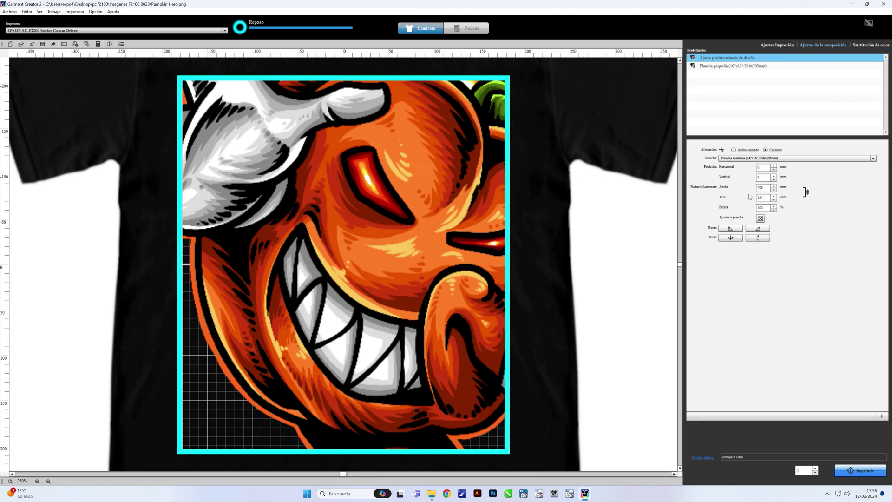
left_click(760, 218)
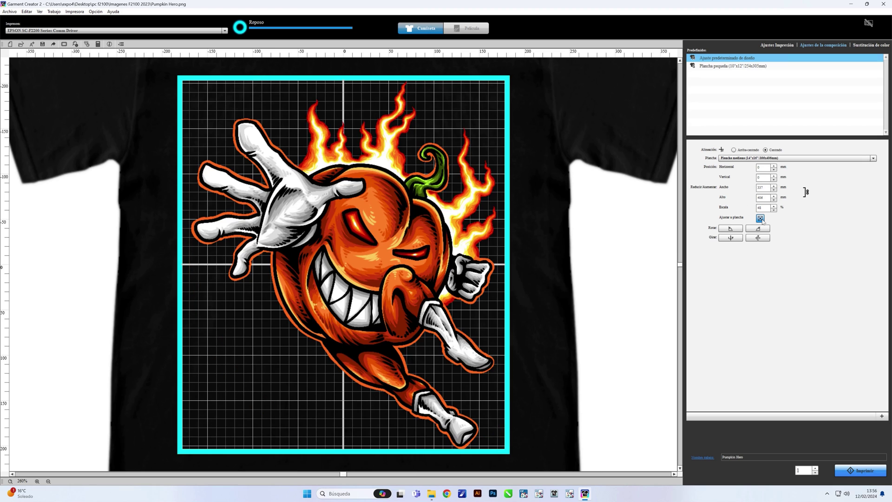
key("ctrl+z")
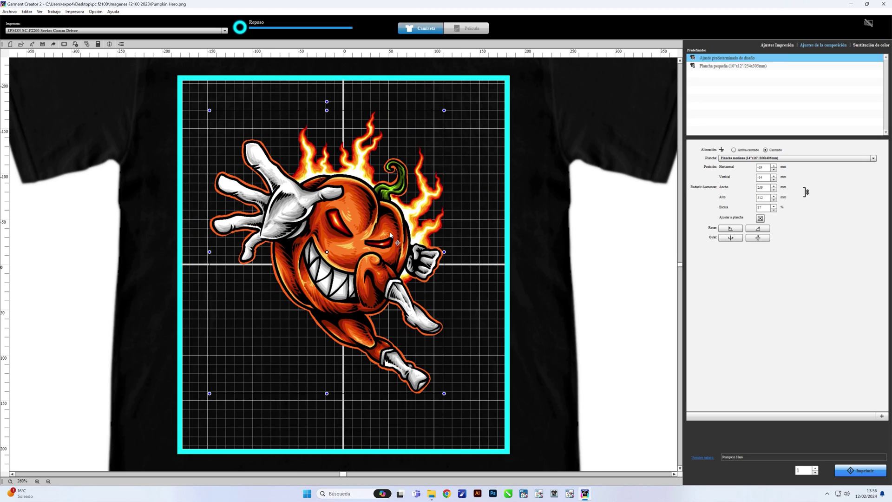
left_click_drag(390, 235, 407, 235)
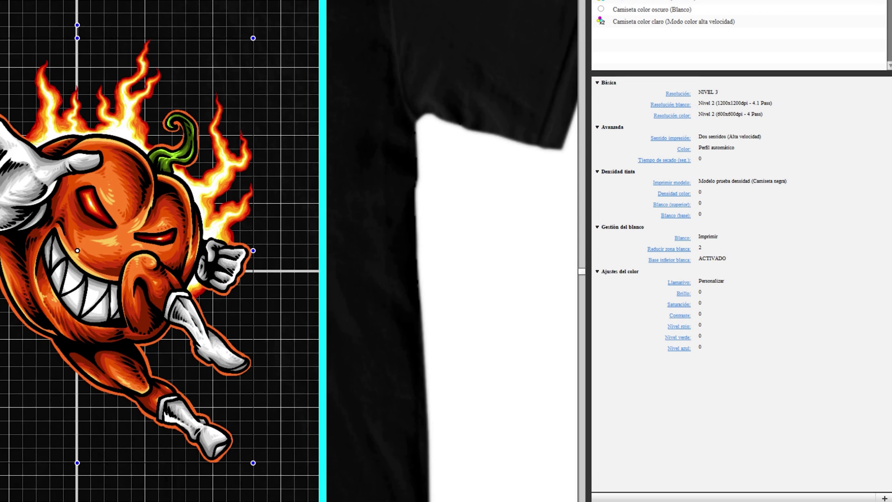
- Set the white resolution to Nivel 3 (1200x1200dpi - 8 Pass) and expand the colour resolution setting
left_click(685, 102)
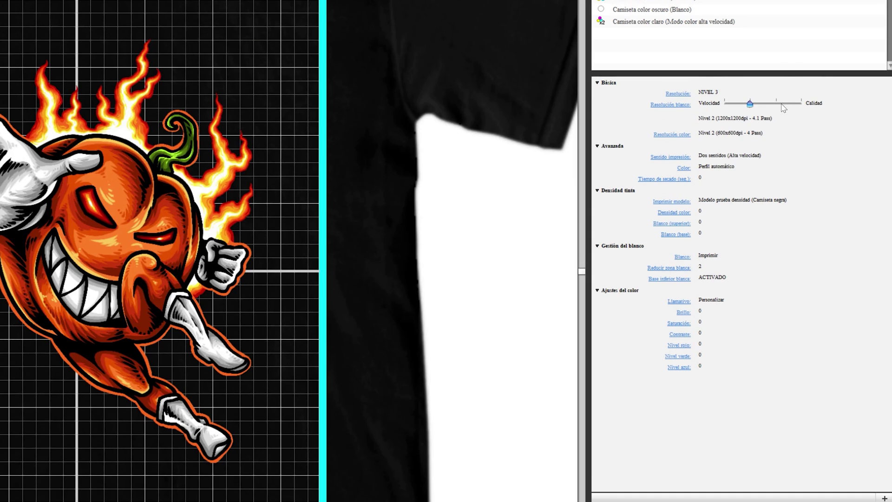
left_click(690, 94)
left_click(777, 103)
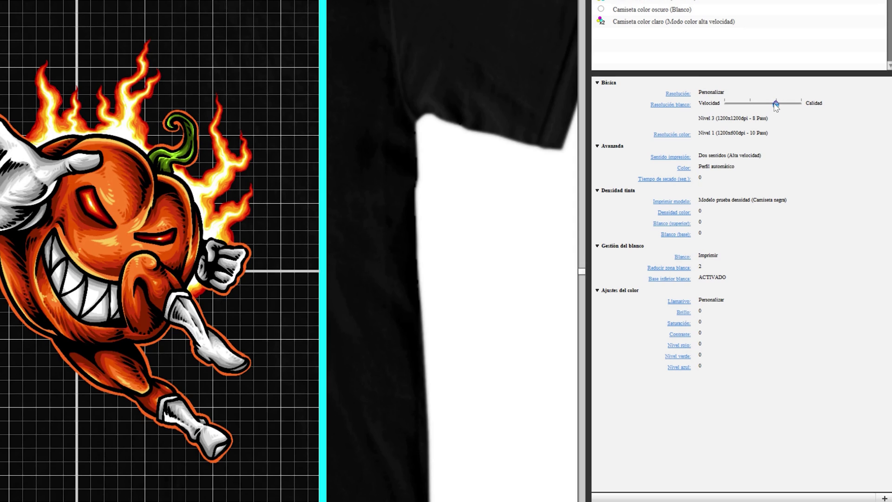
left_click(672, 134)
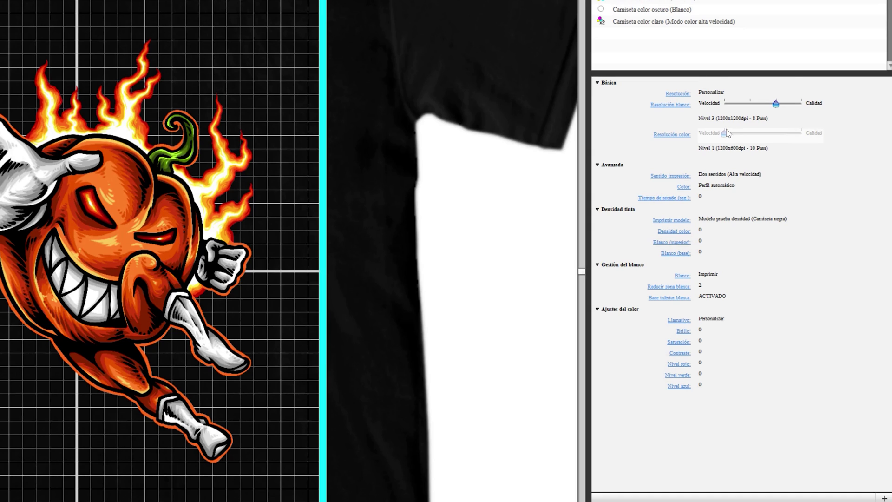
- Set the drying time (Tiempo de secado) to 25 seconds
left_click(665, 197)
left_click(719, 210)
left_click(718, 210)
left_click(720, 204)
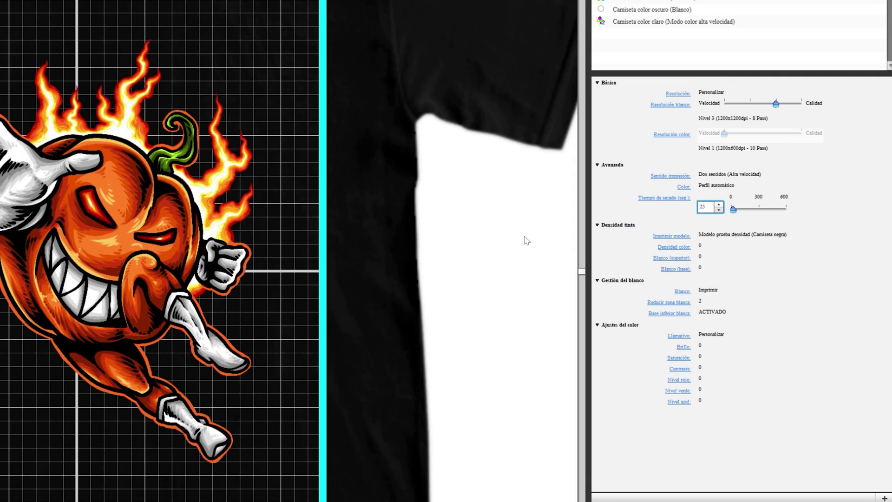
- Set the colour ink density (Densidad color) to 75
left_click(735, 245)
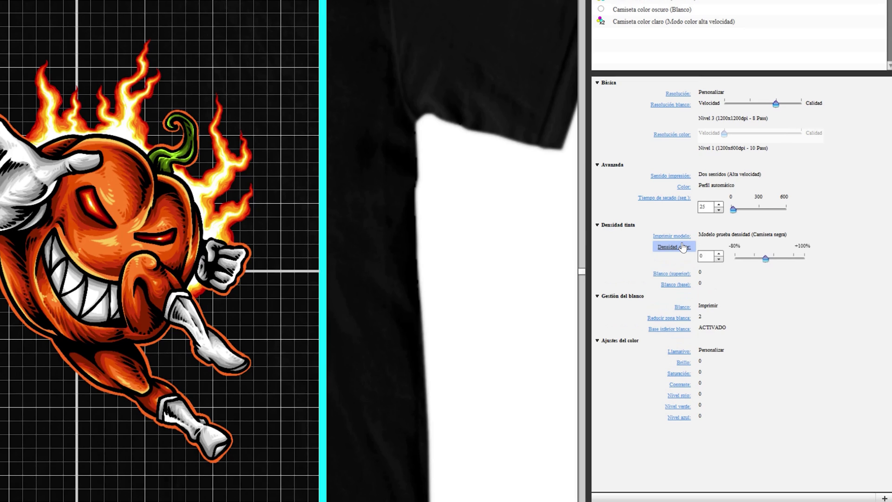
left_click(702, 256)
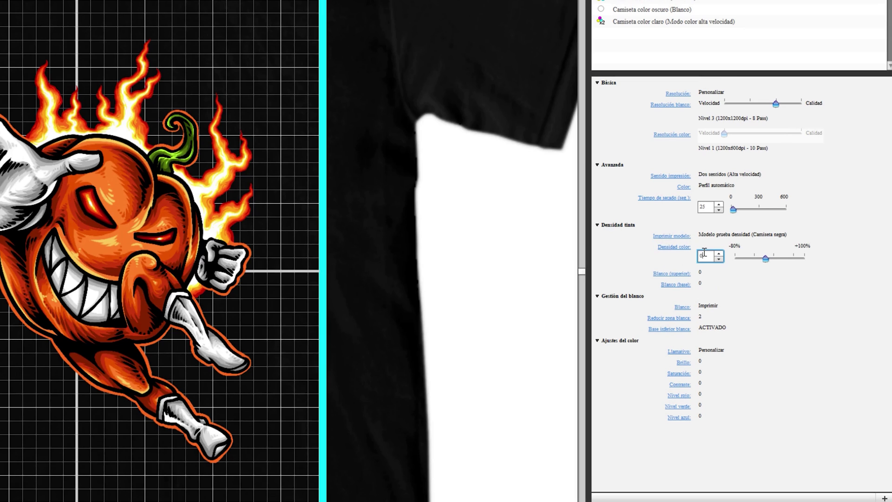
type("75")
- Expand both white ink density settings and set the upper white (Blanco superior) to 10
left_click(683, 275)
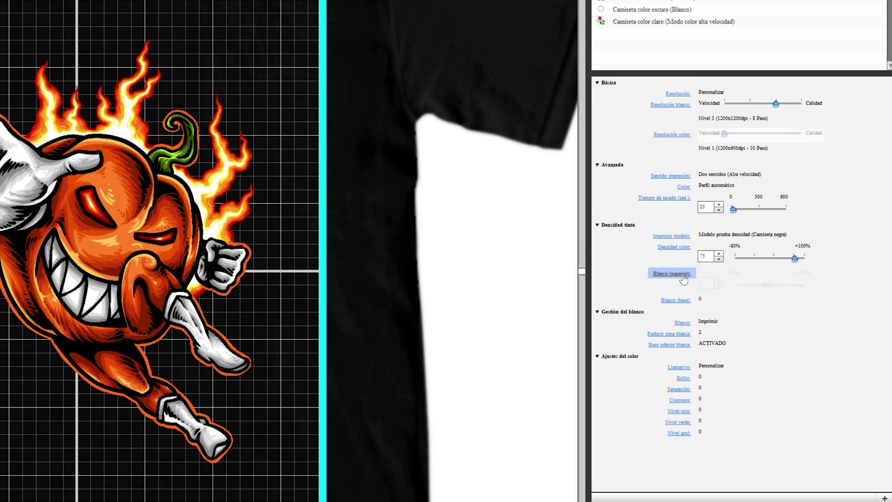
left_click(679, 301)
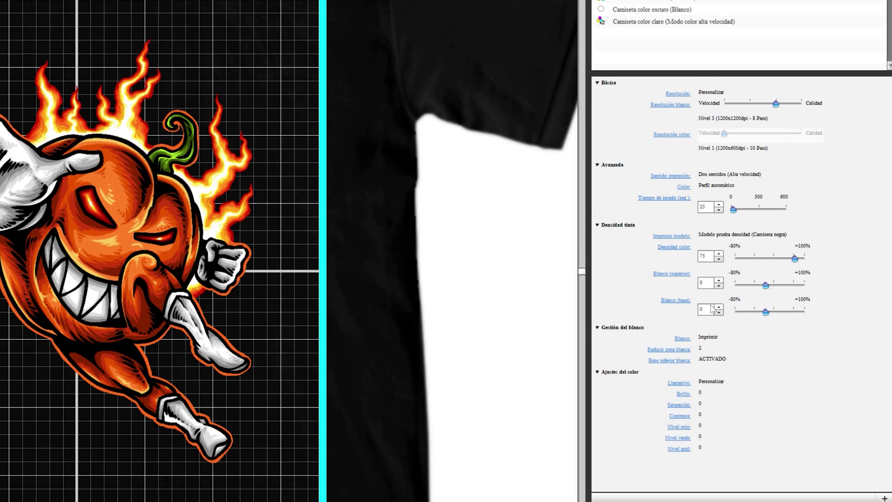
left_click(719, 280)
left_click(719, 280)
- Set the white area reduction (Reducir zona blanca) to 3 and keep the white underbase option on ACTIVADO
left_click(681, 350)
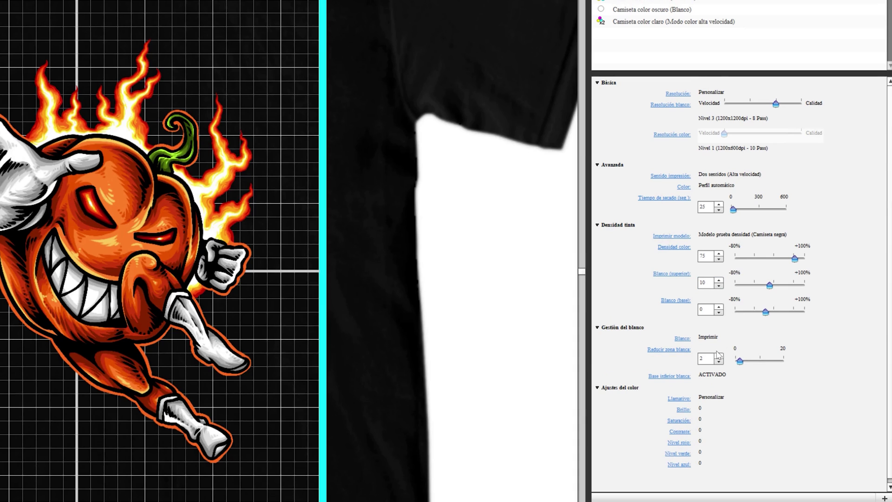
left_click(719, 356)
left_click(715, 376)
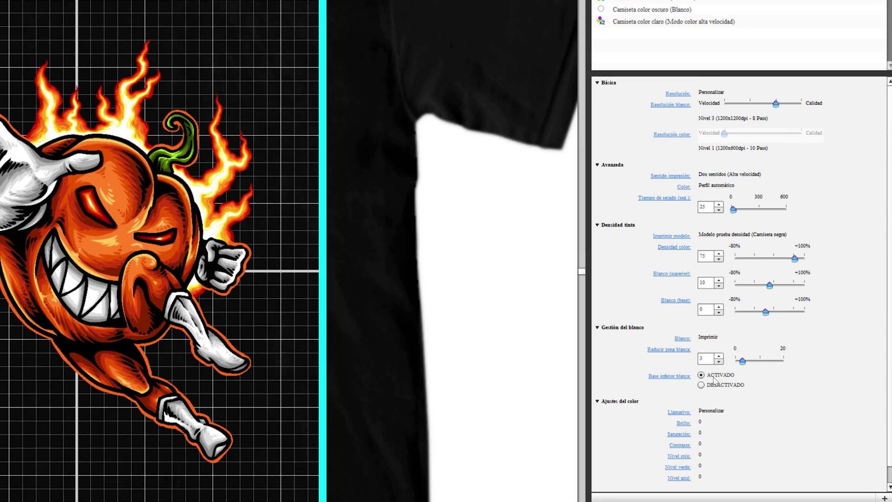
left_click(714, 376)
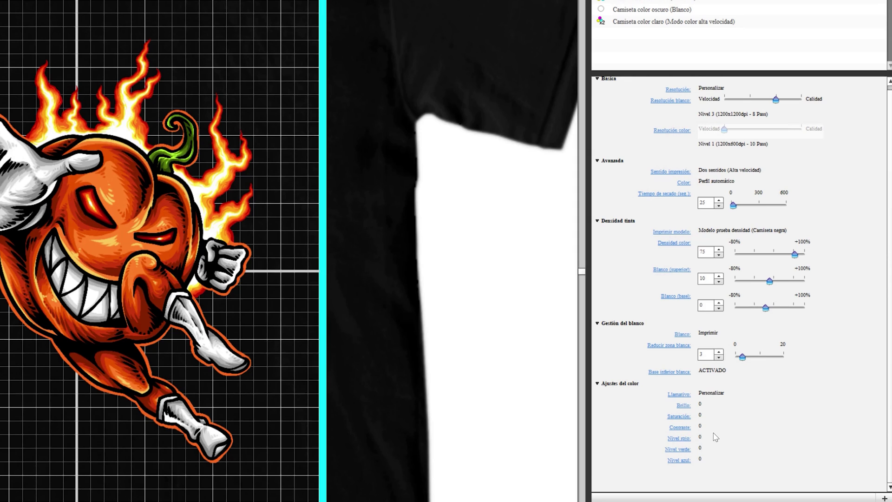
- Set the saturation (Saturación) in the colour adjustments to 10
left_click(678, 416)
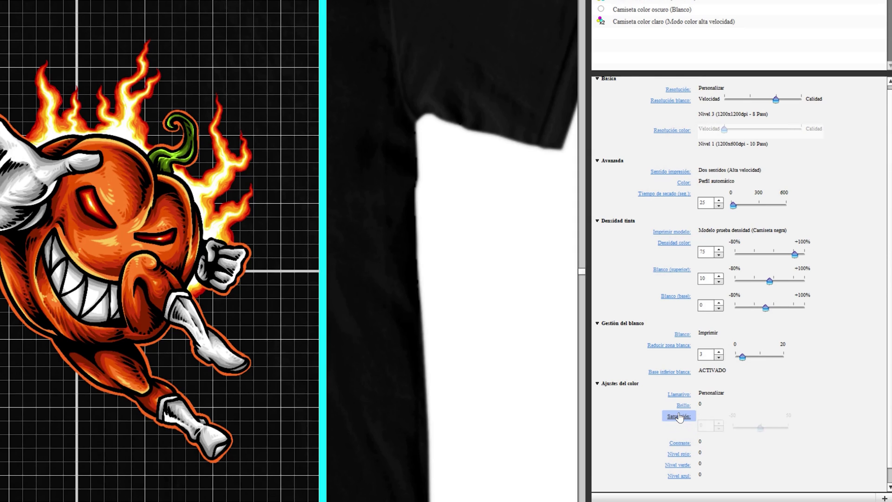
left_click(704, 426)
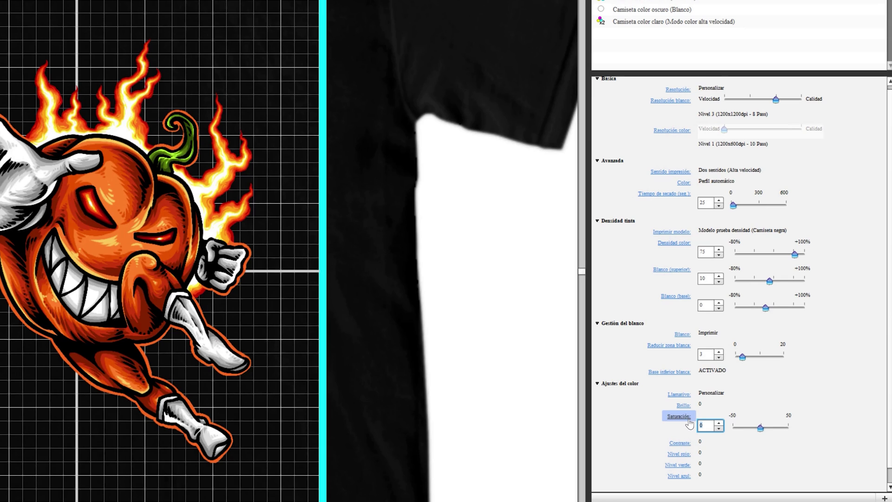
type("10")
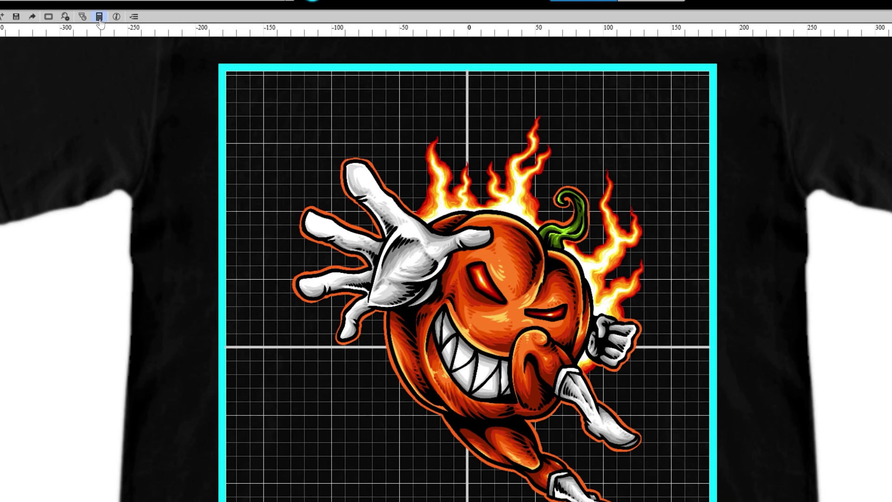
- Estimate the pumpkin job's cost with PRETRATAMIENTO and MANTENIMIENTO included, and send the design to print
left_click(99, 16)
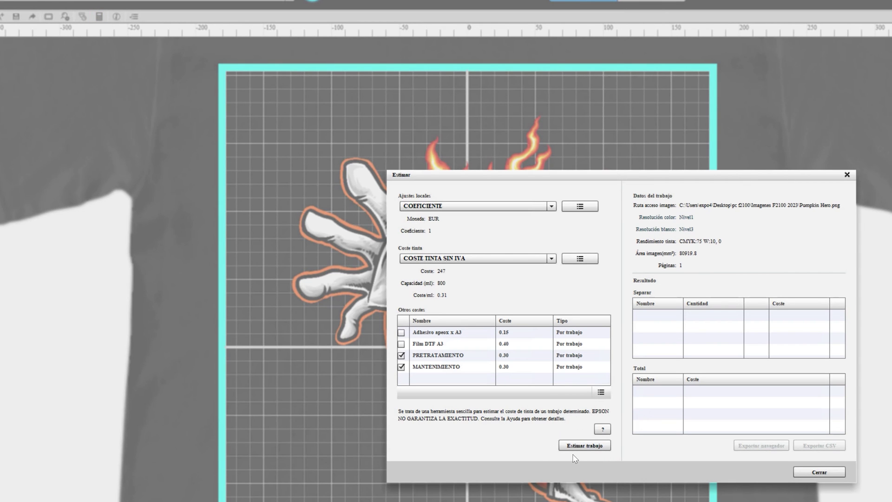
left_click(577, 449)
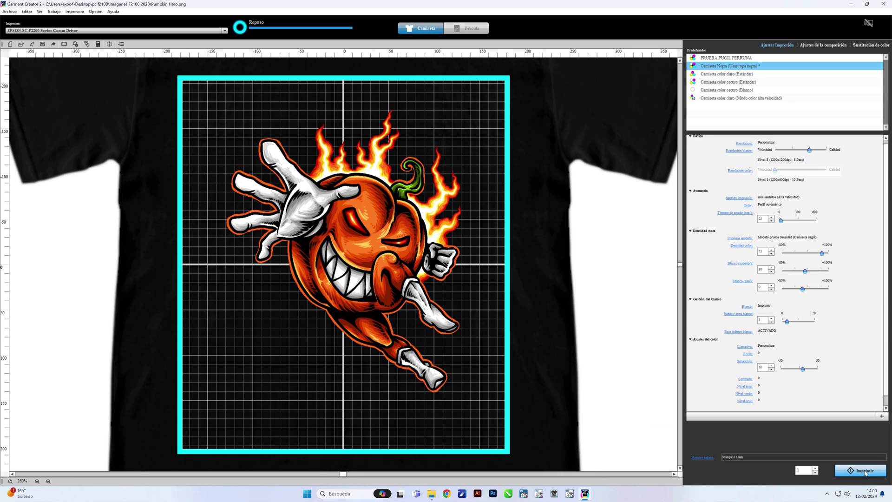
left_click(863, 471)
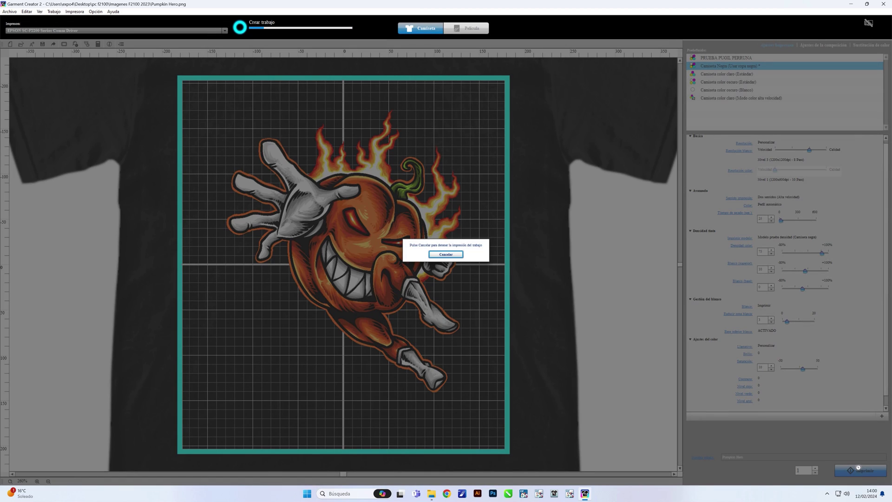